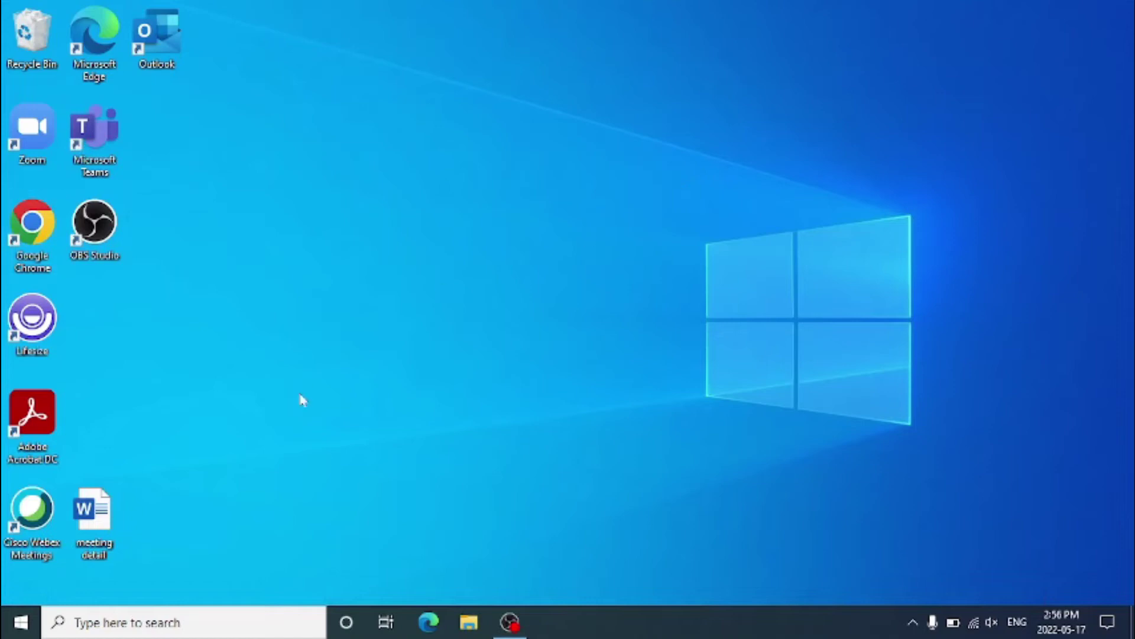
Launch the Camera app from a Start search and see error 0xA00F4244, 'We can't find your camera'.
click(20, 622)
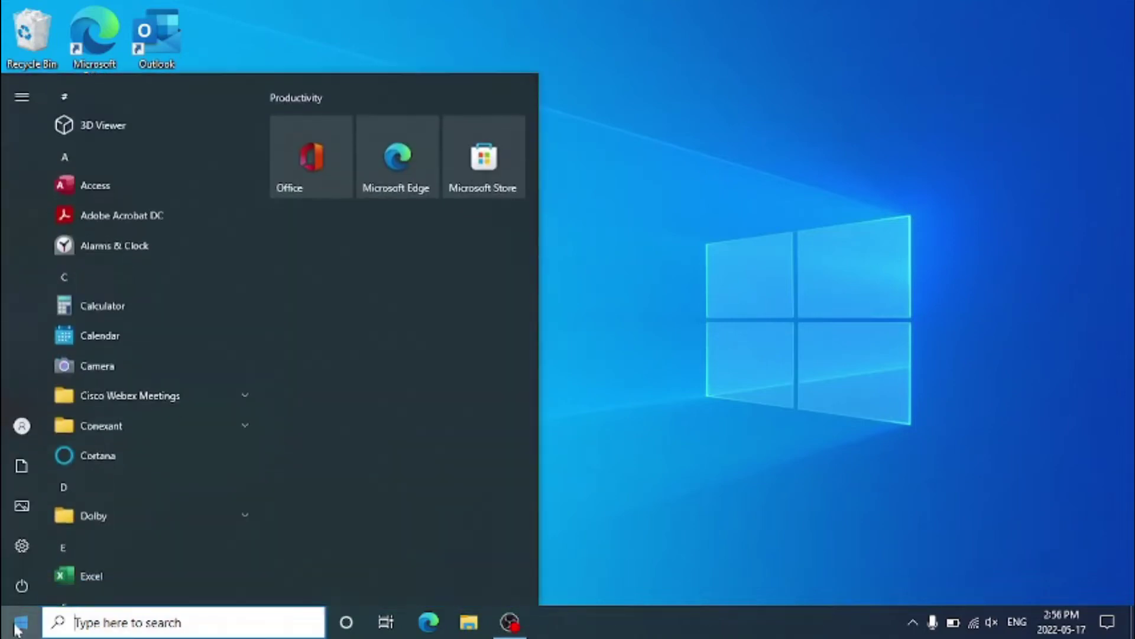
text(camer)
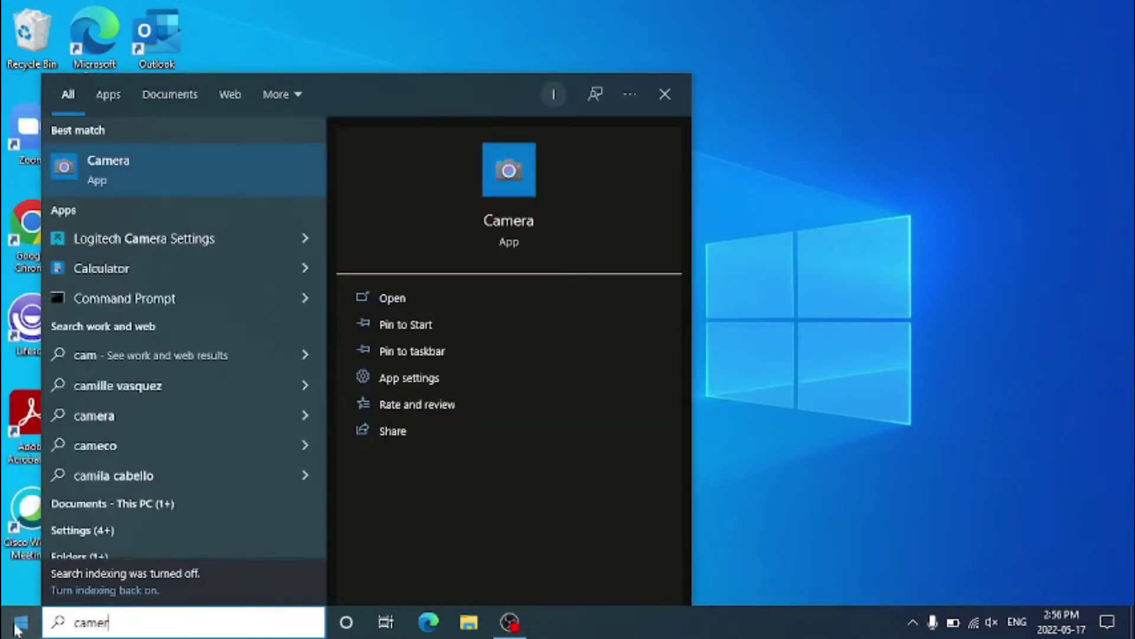
text(a)
key(Return)
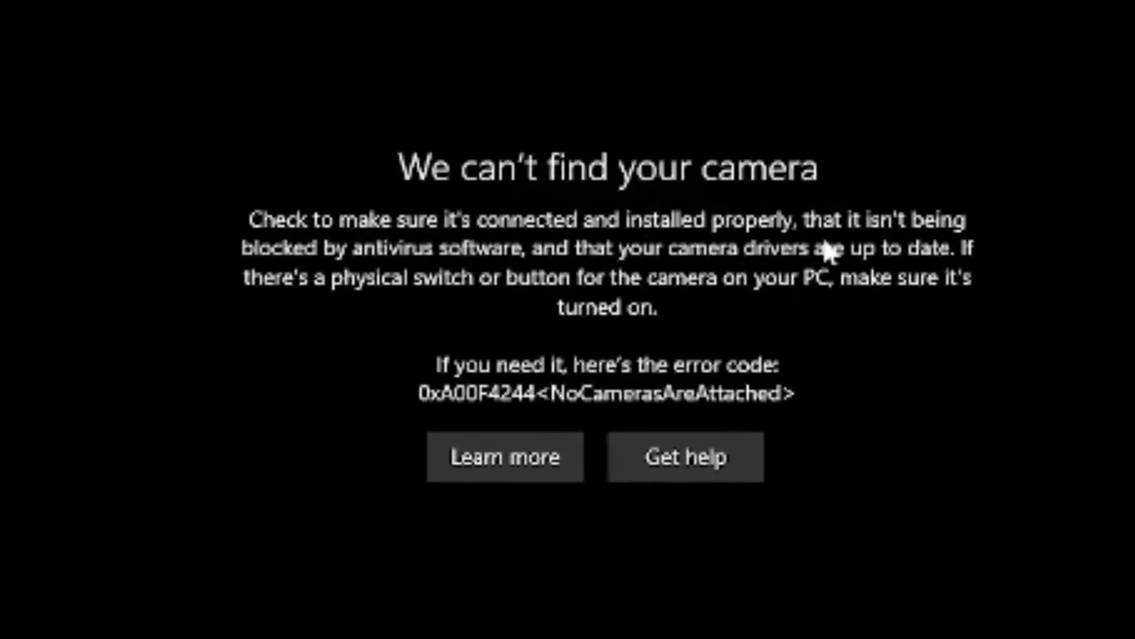
Close Camera, start Chrome, and search Start for 'camera' to list Camera privacy settings.
click(1120, 20)
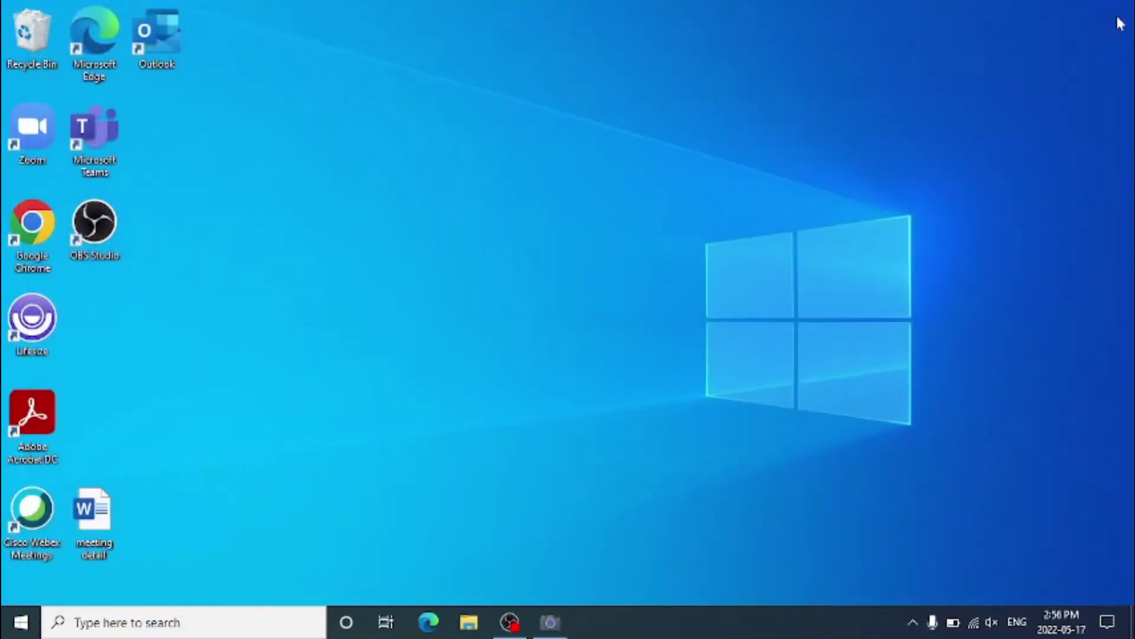
double_click(43, 208)
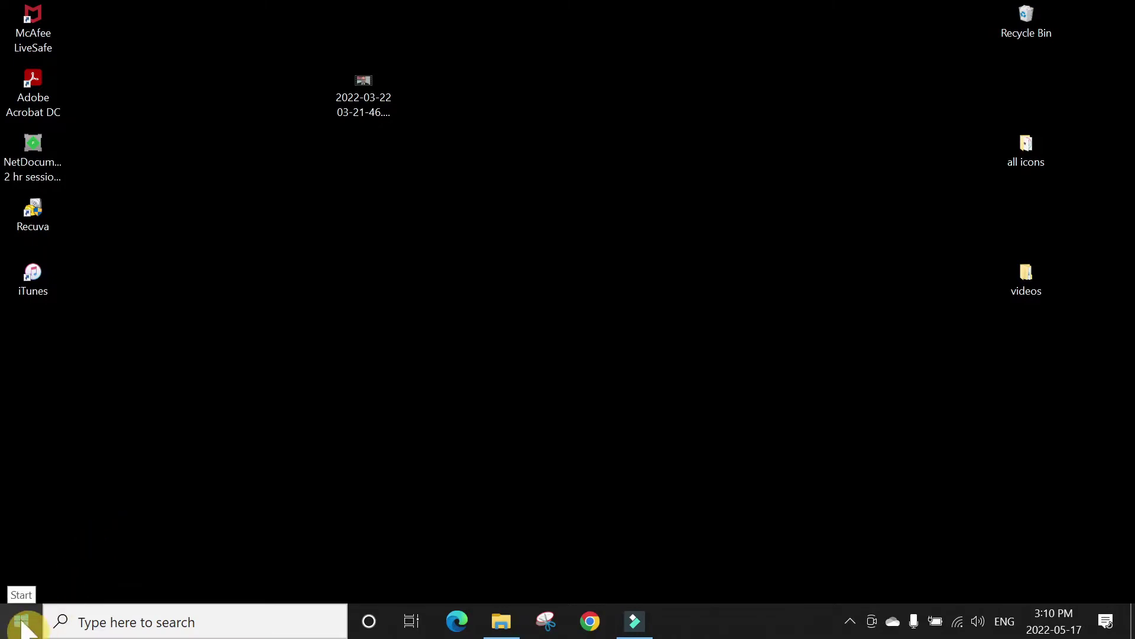
click(23, 626)
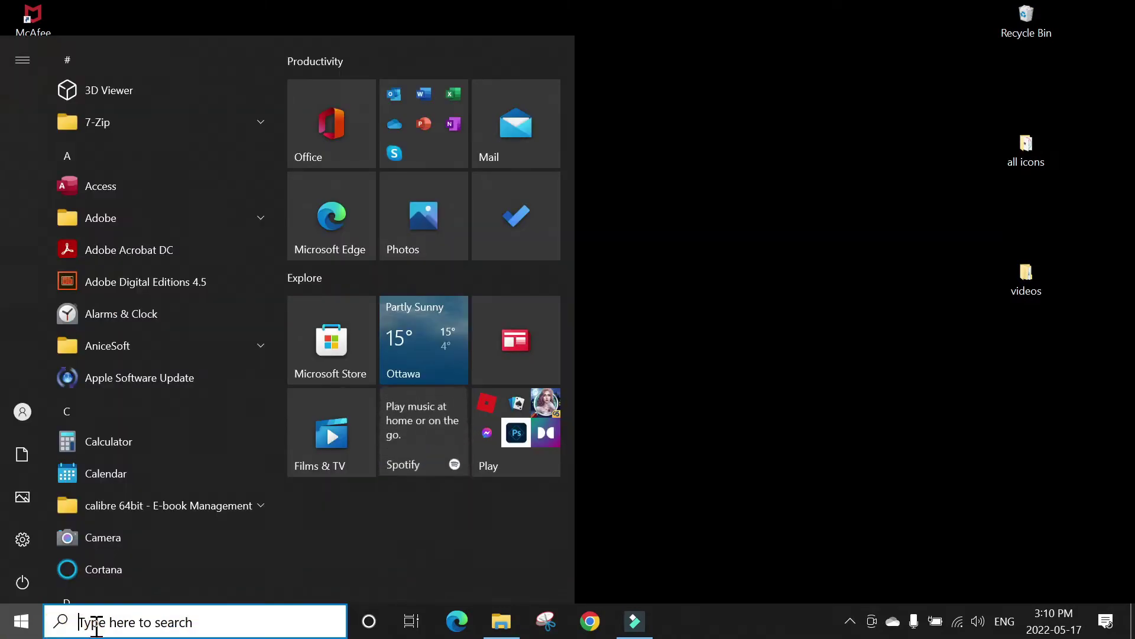
click(96, 626)
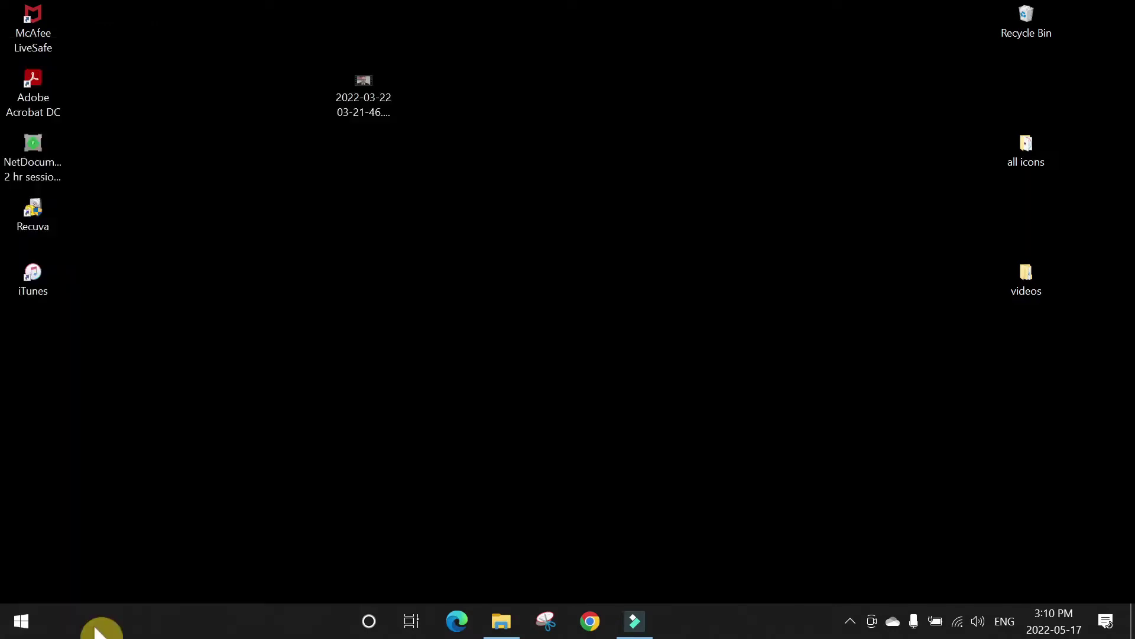
text(camera)
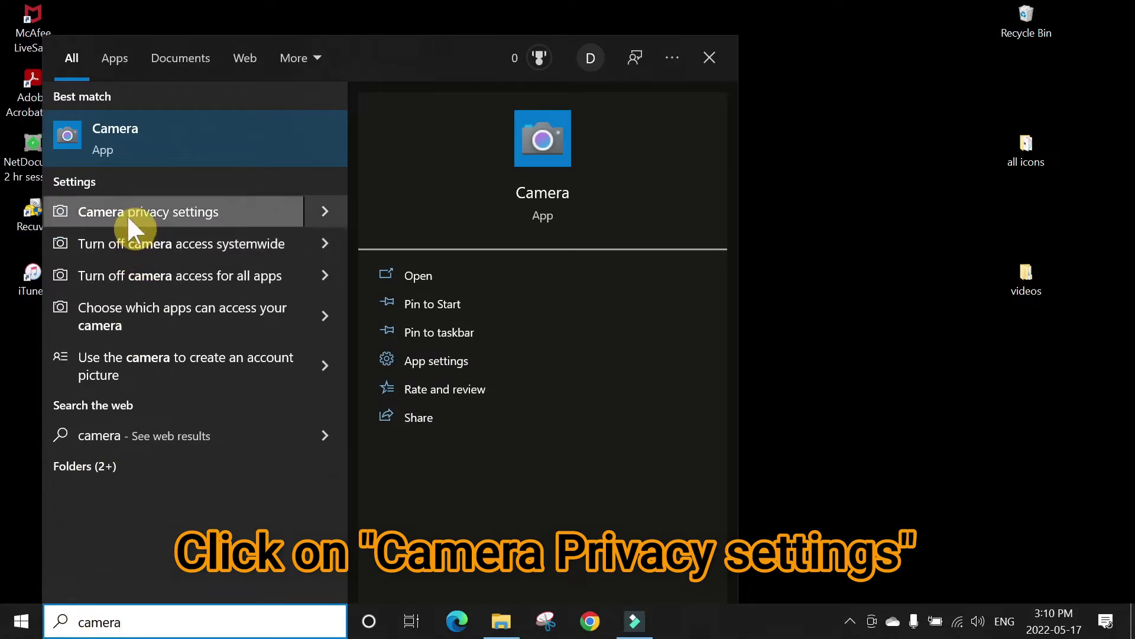
Turn 'Allow apps to access your camera' off and back on, and confirm the Camera app is allowed.
click(207, 213)
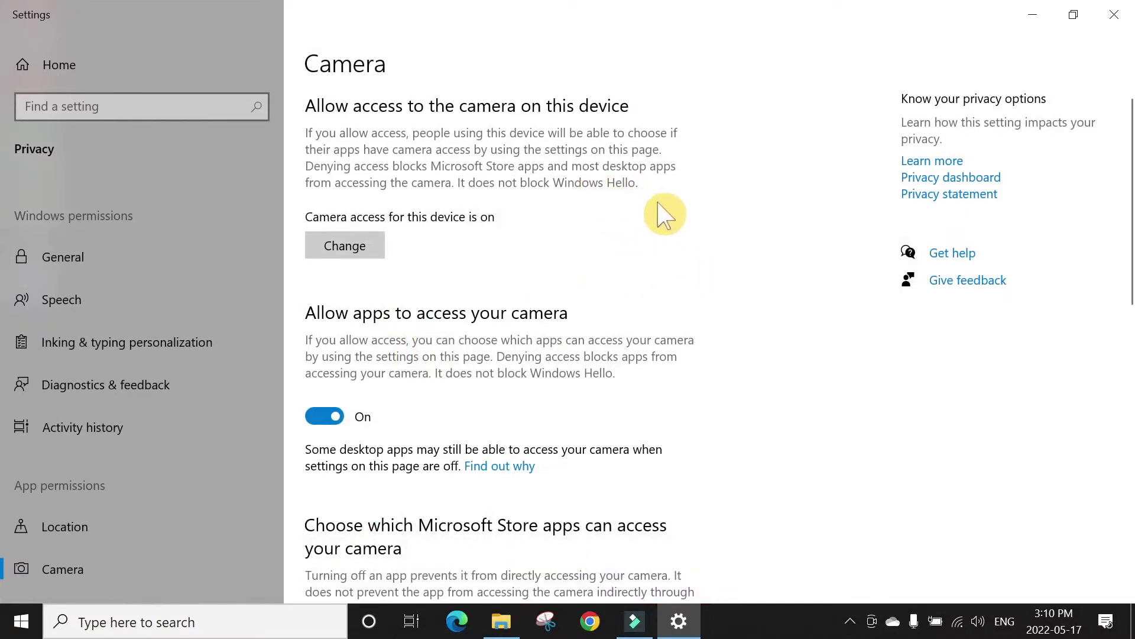
scroll(692, 225, down, 3)
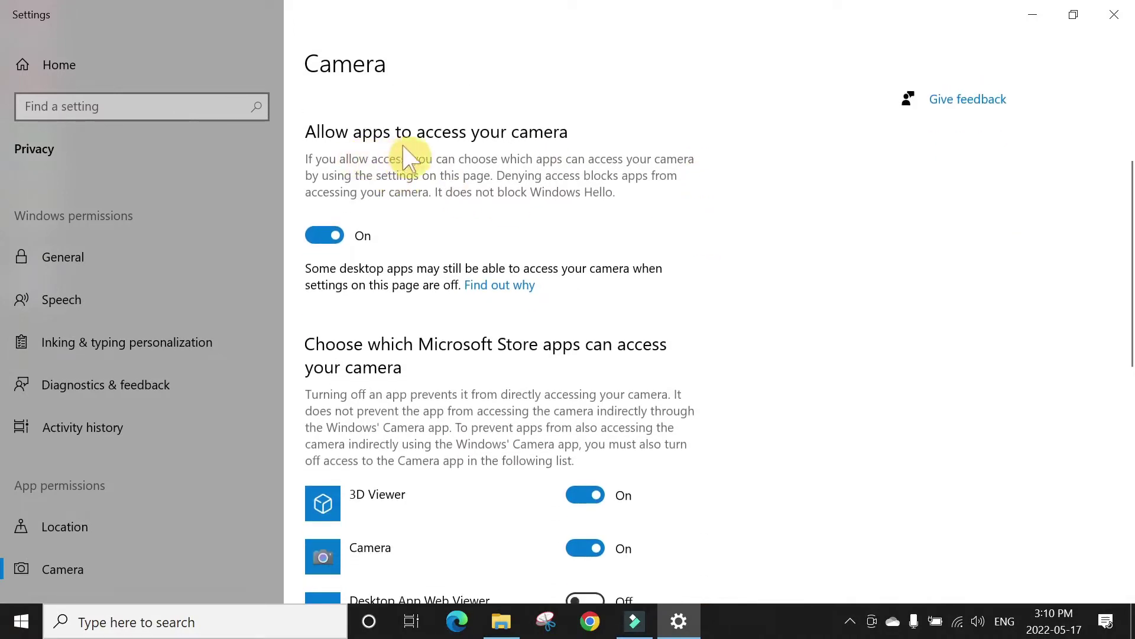
click(325, 237)
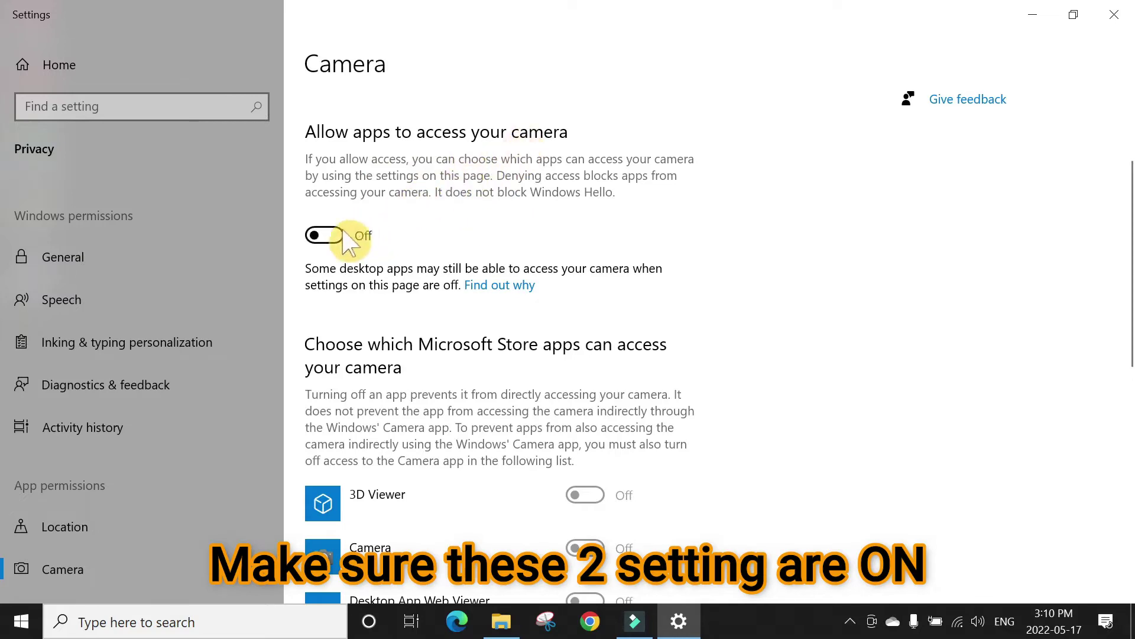
click(324, 235)
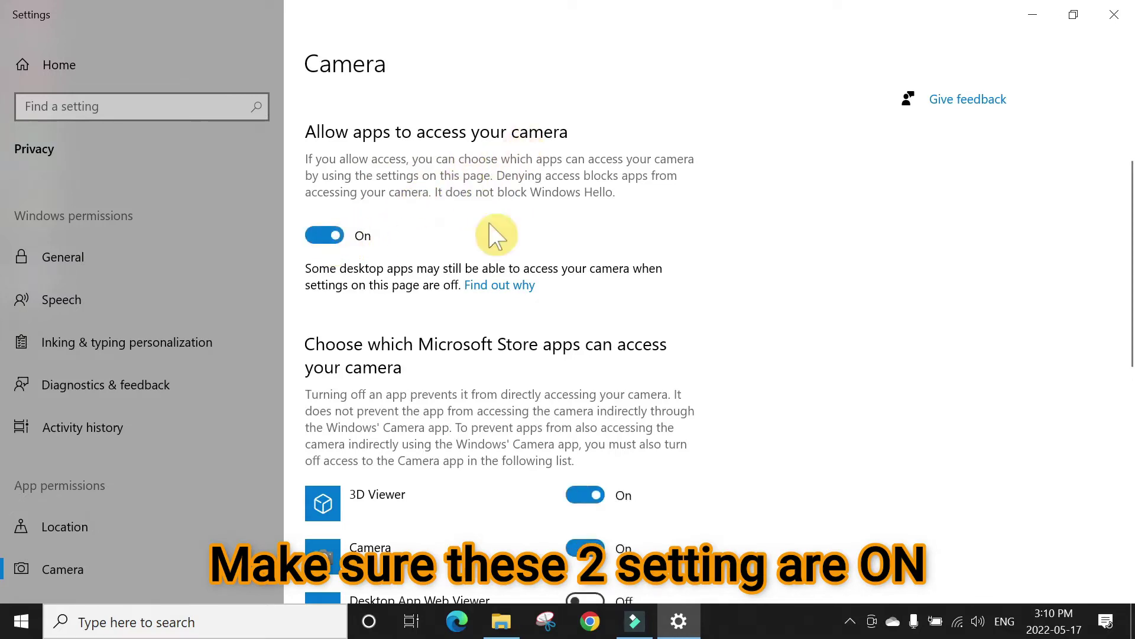
scroll(621, 233, down, 1)
scroll(592, 283, down, 2)
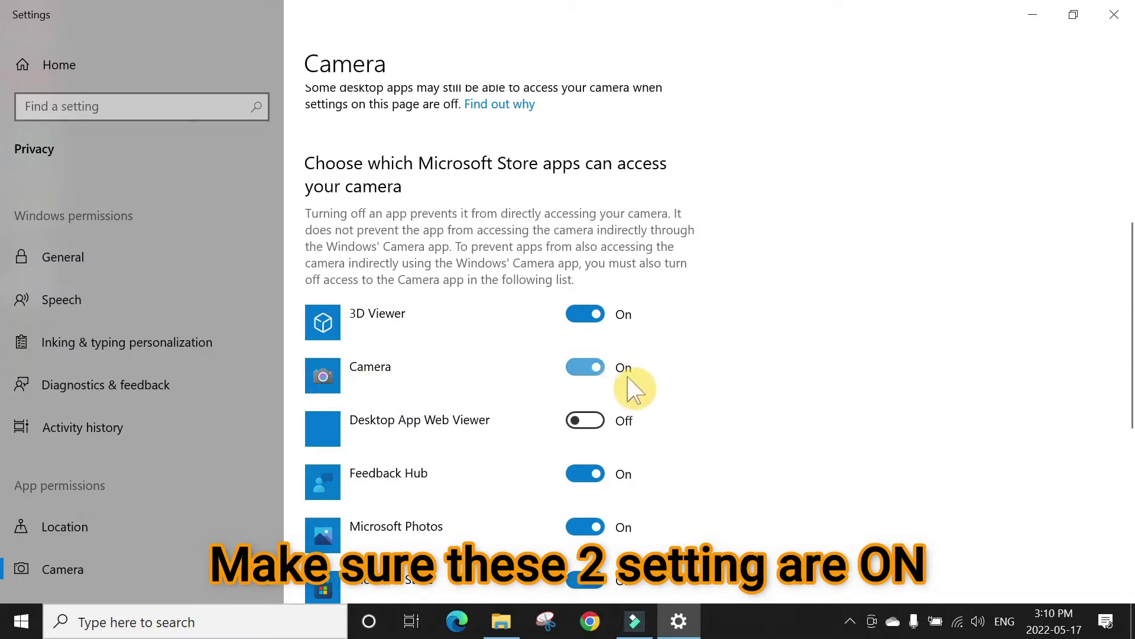
scroll(751, 331, up, 5)
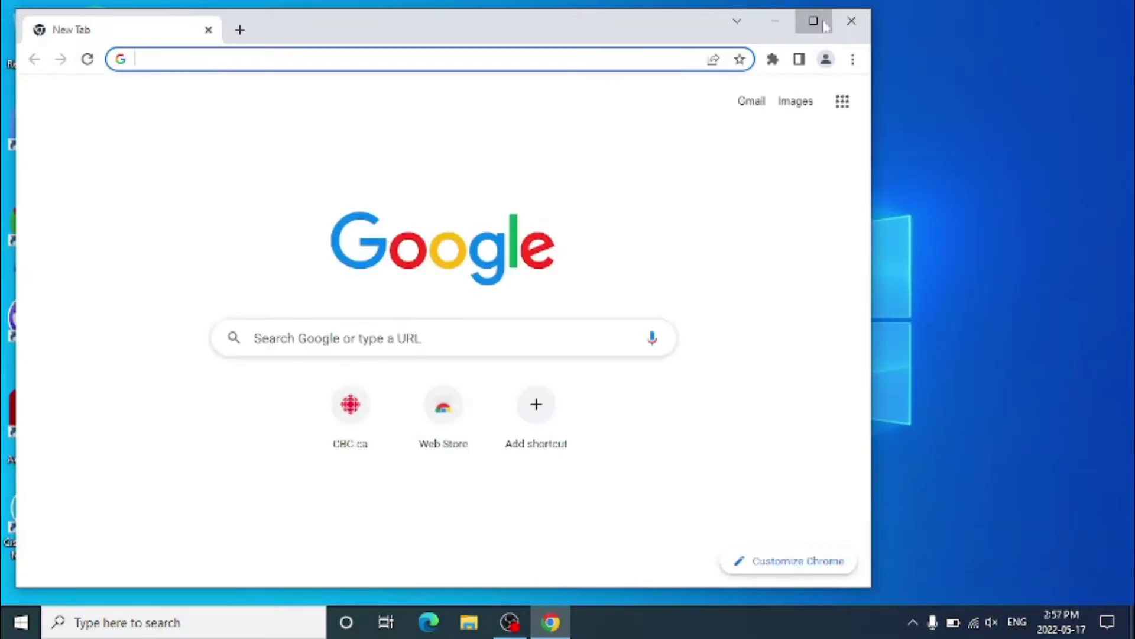
Maximize Chrome, Google 'test my camera', and open the webcamtests.com Webcam Test result.
click(814, 21)
click(532, 323)
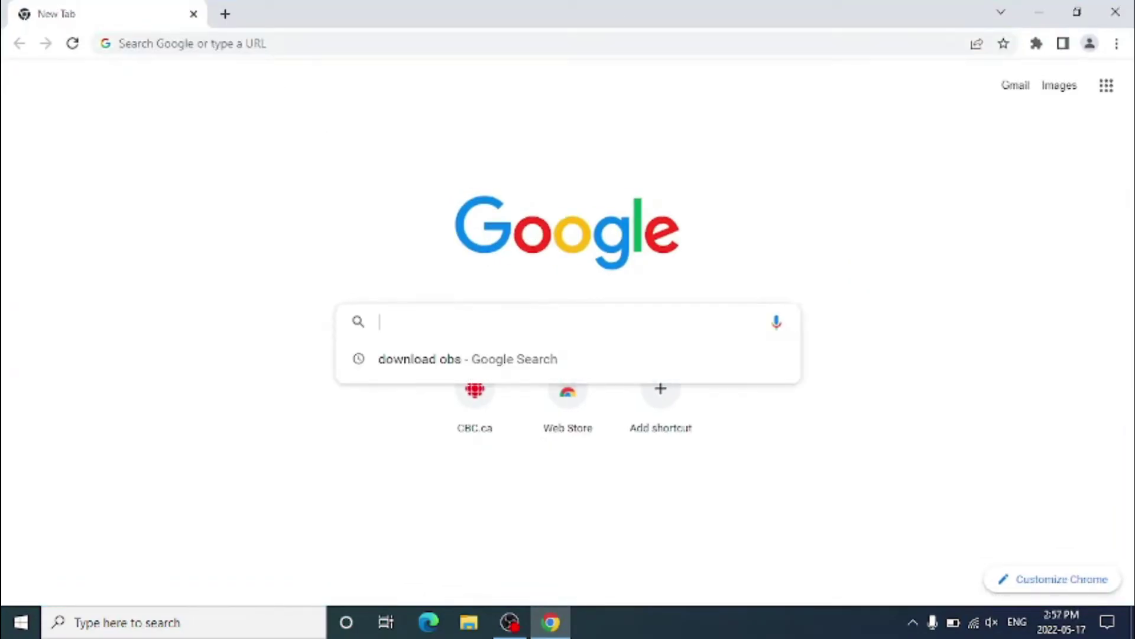
text(test)
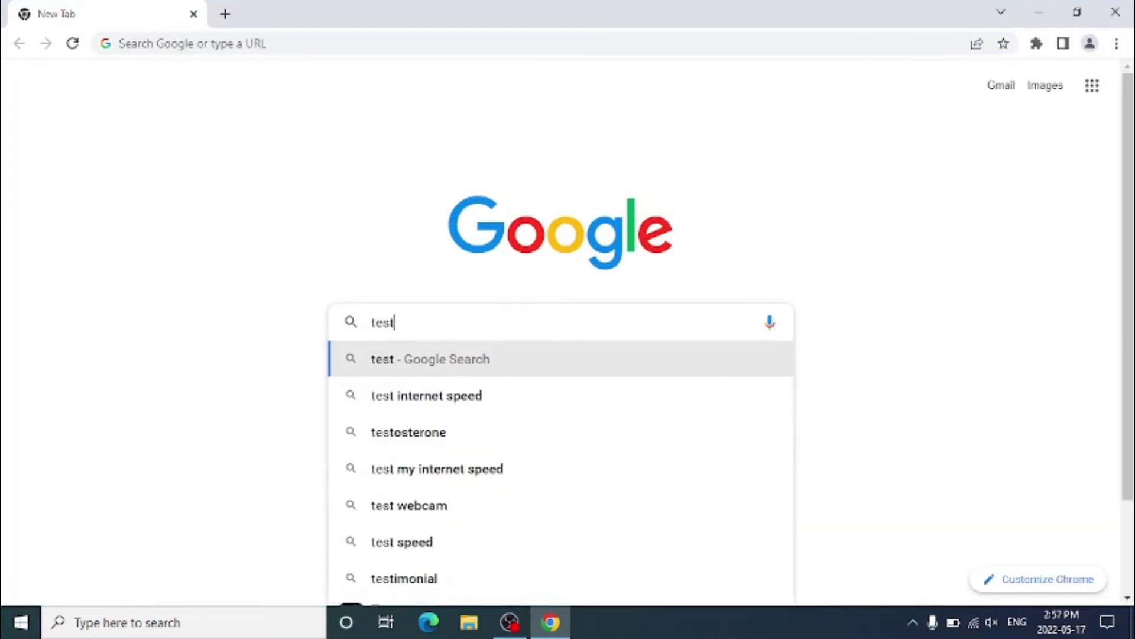
text( my w)
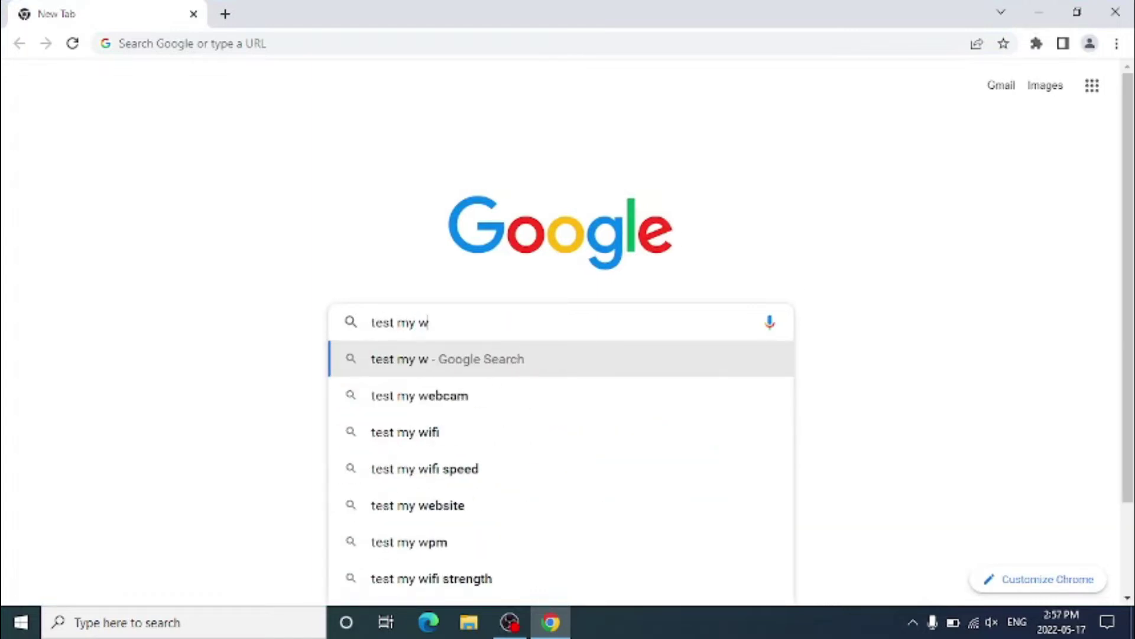
key(BackSpace)
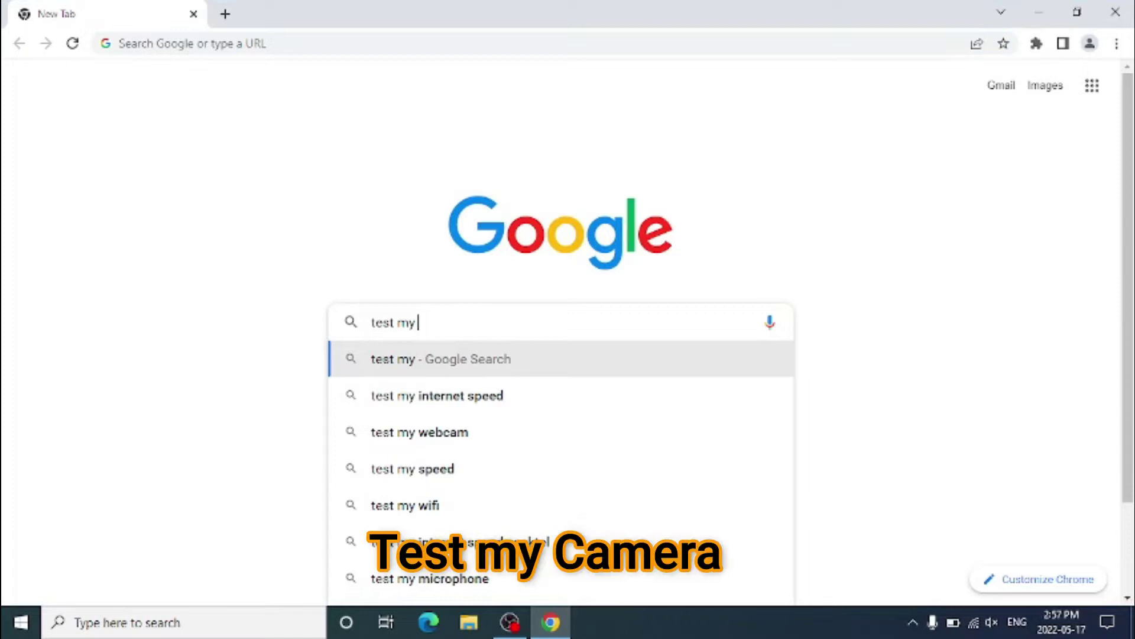
text(camera)
key(Return)
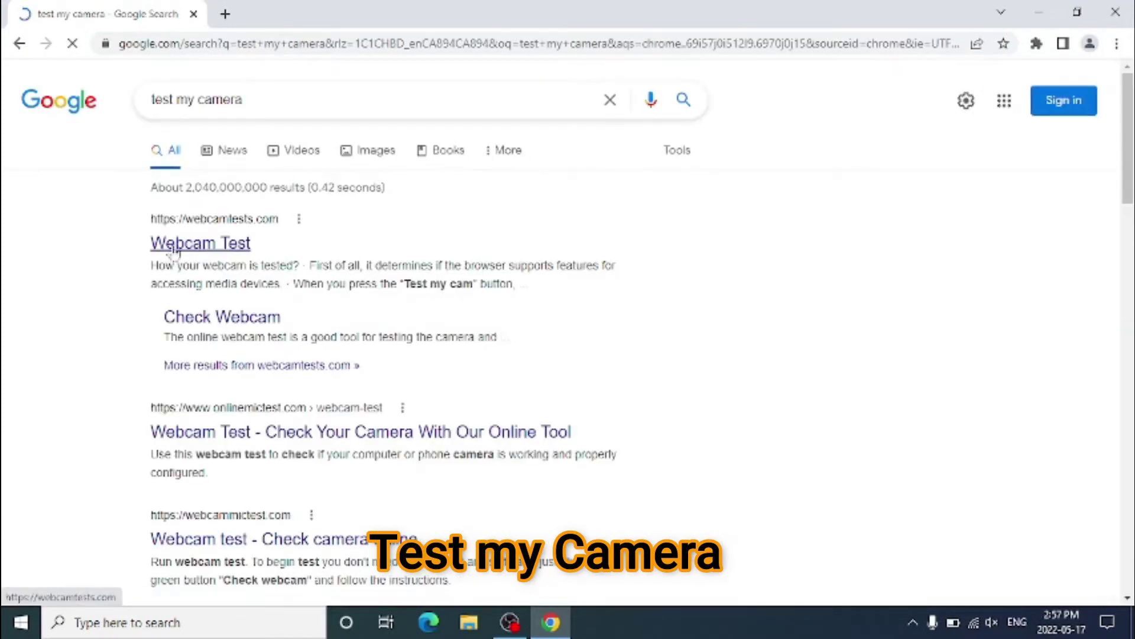
click(179, 243)
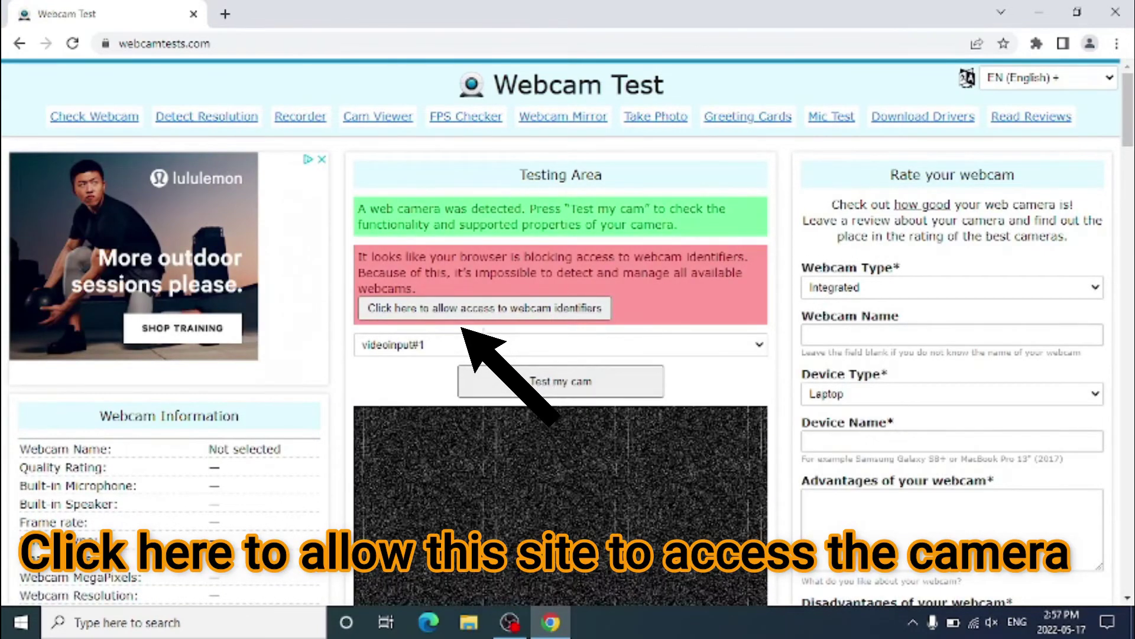
Allow webcamtests.com camera access and test the Integrated Camera, showing live 640×480 video at 30 FPS.
click(466, 313)
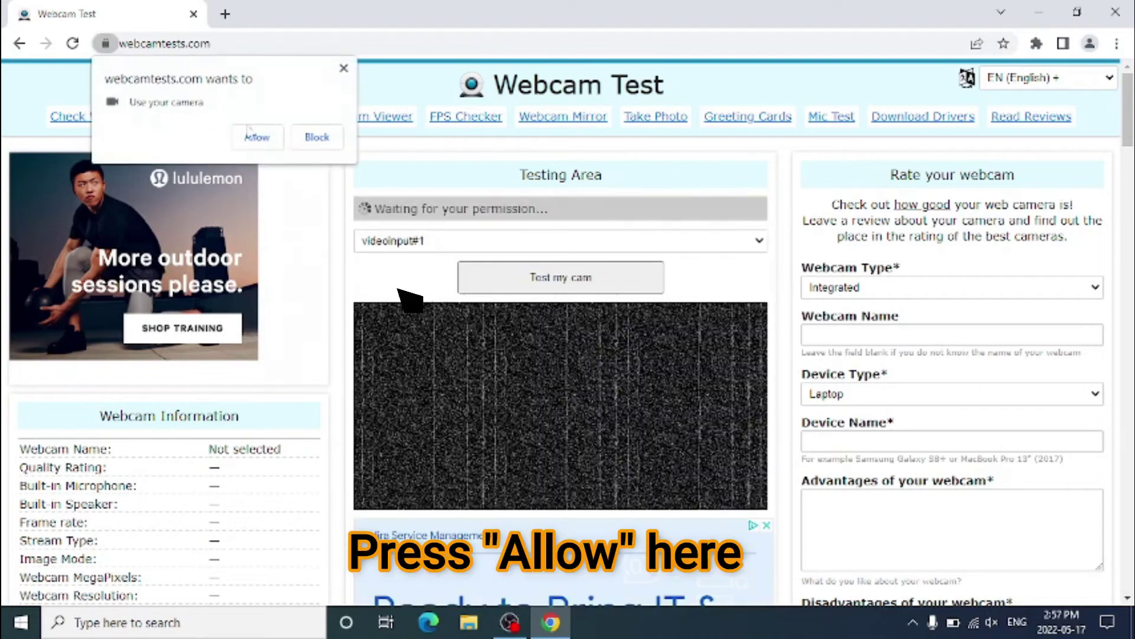
click(256, 139)
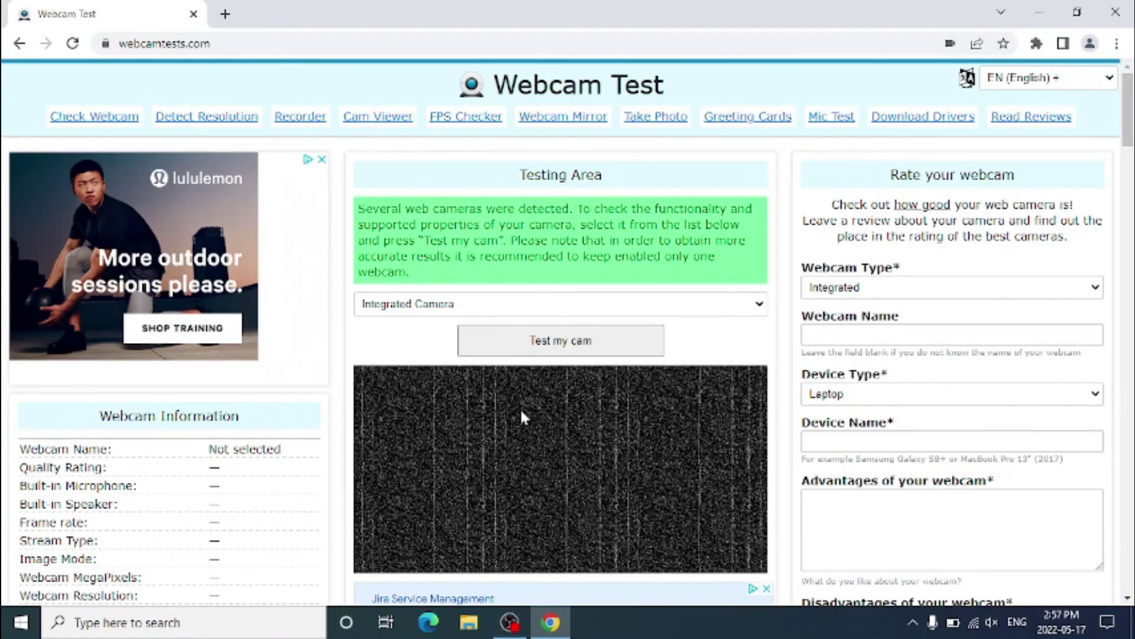
click(531, 344)
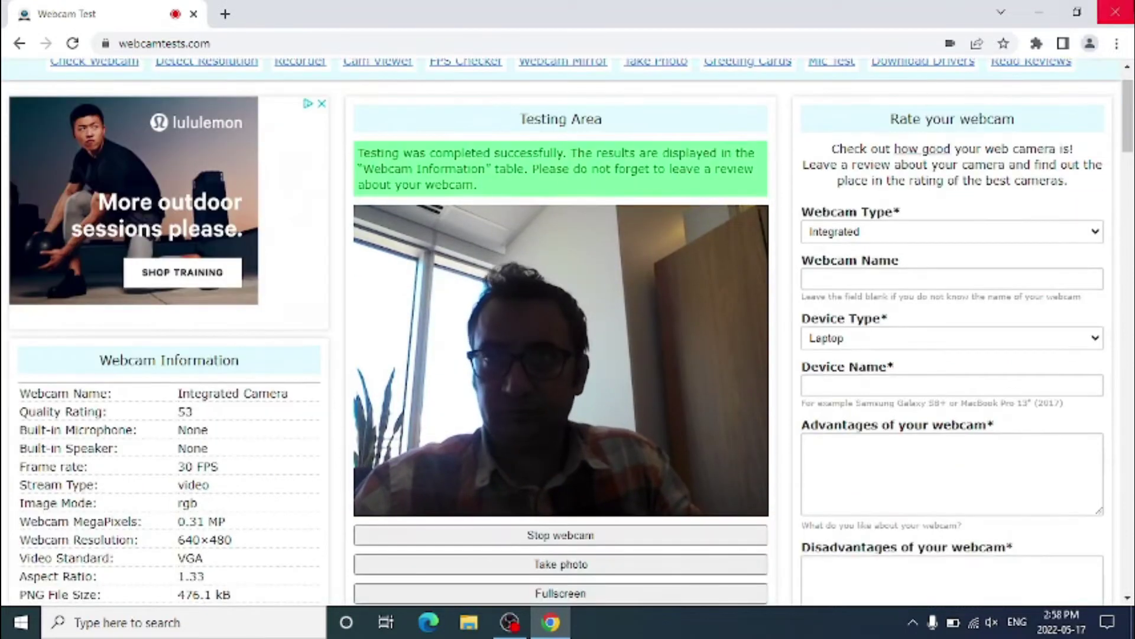
Close Chrome, returning to the Windows desktop.
click(1130, 14)
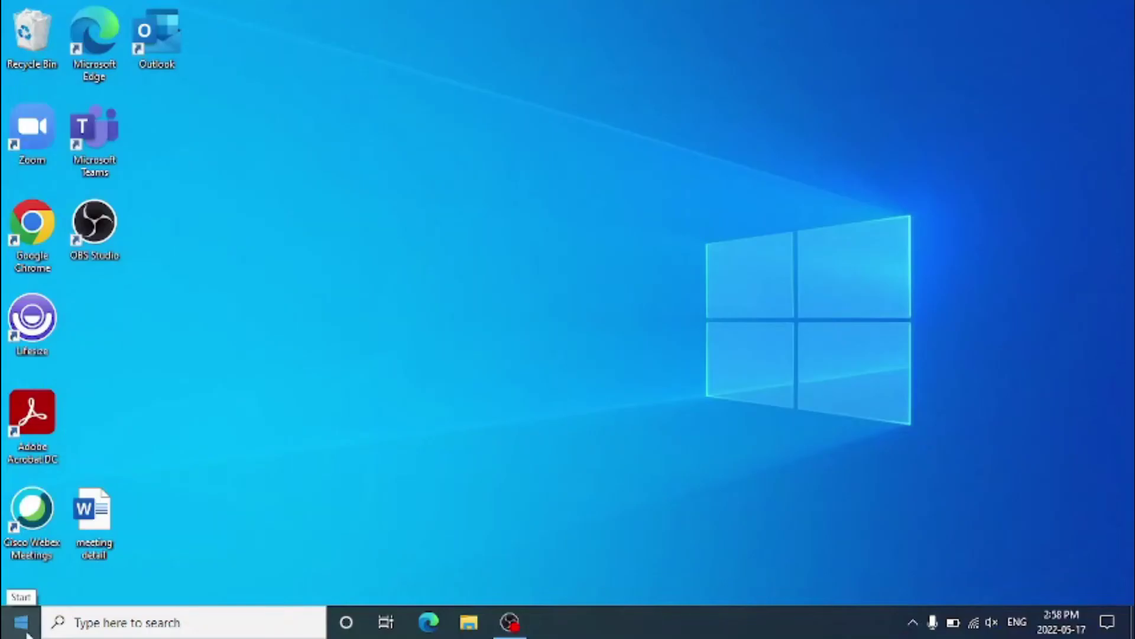
Open Device Manager through a 'device' search, dismiss the warning, and open the Integrated Camera properties under Imaging devices.
click(23, 628)
text(de)
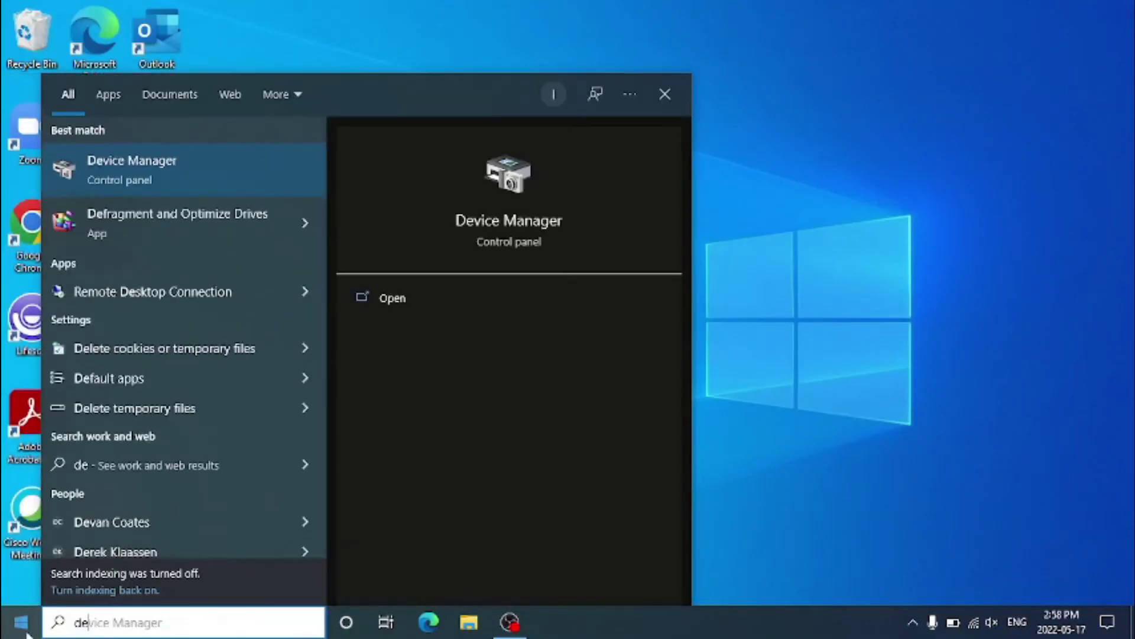
text(vice)
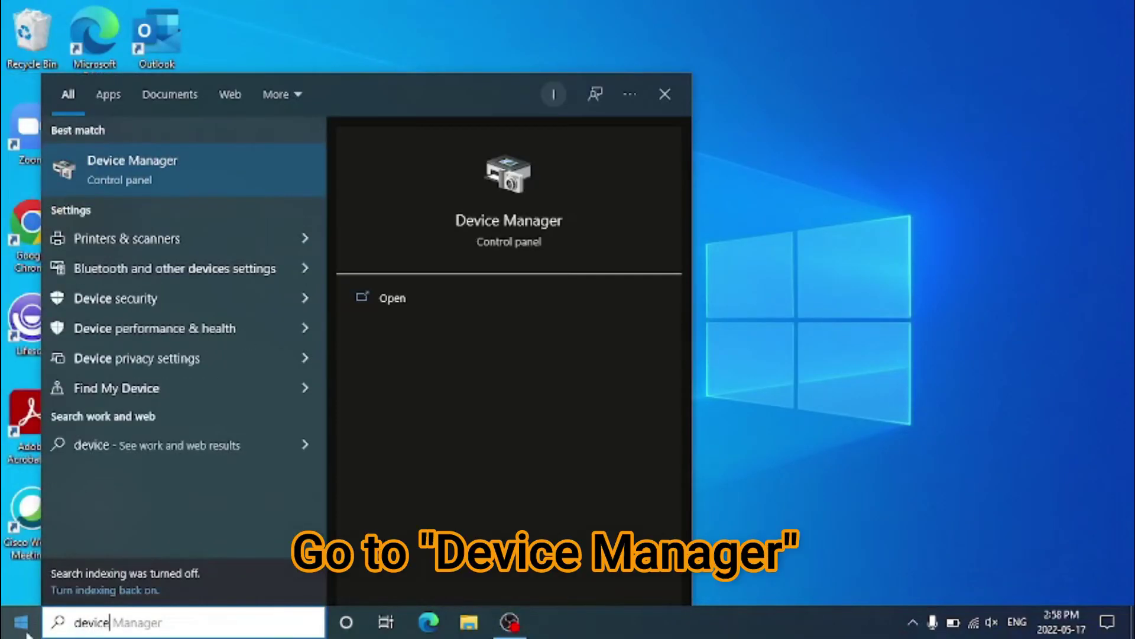
click(231, 170)
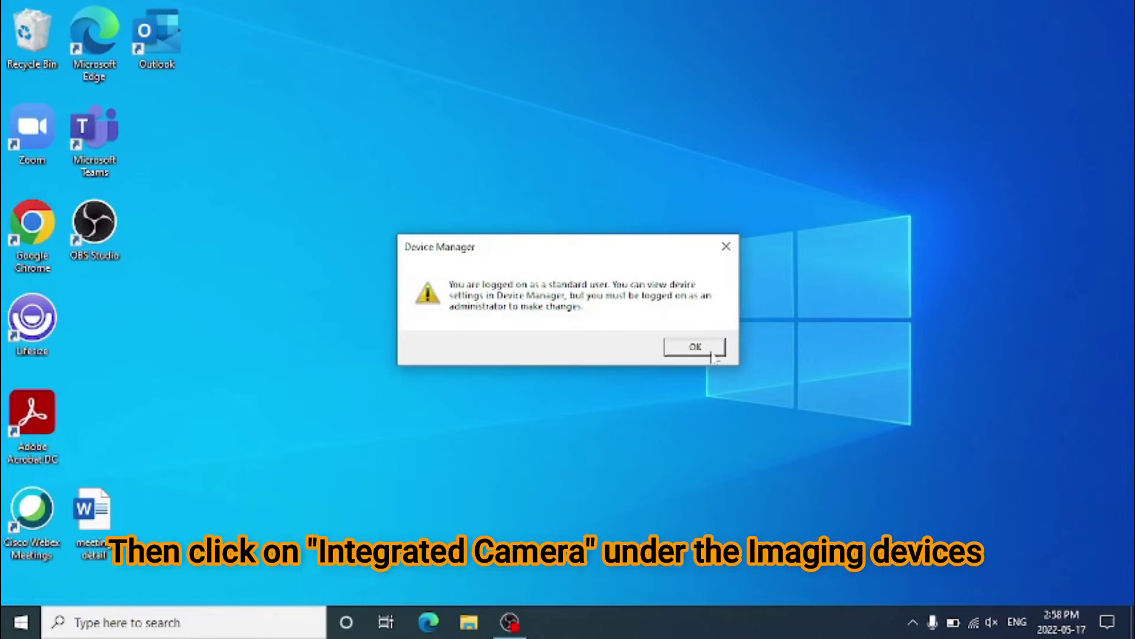
click(712, 352)
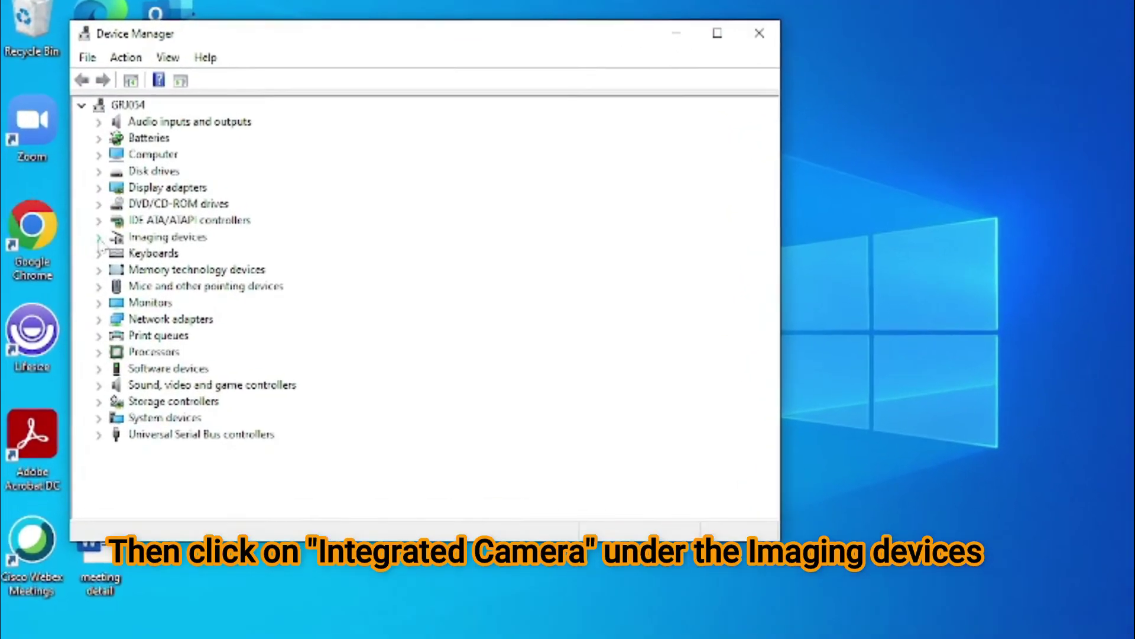
click(93, 233)
click(178, 256)
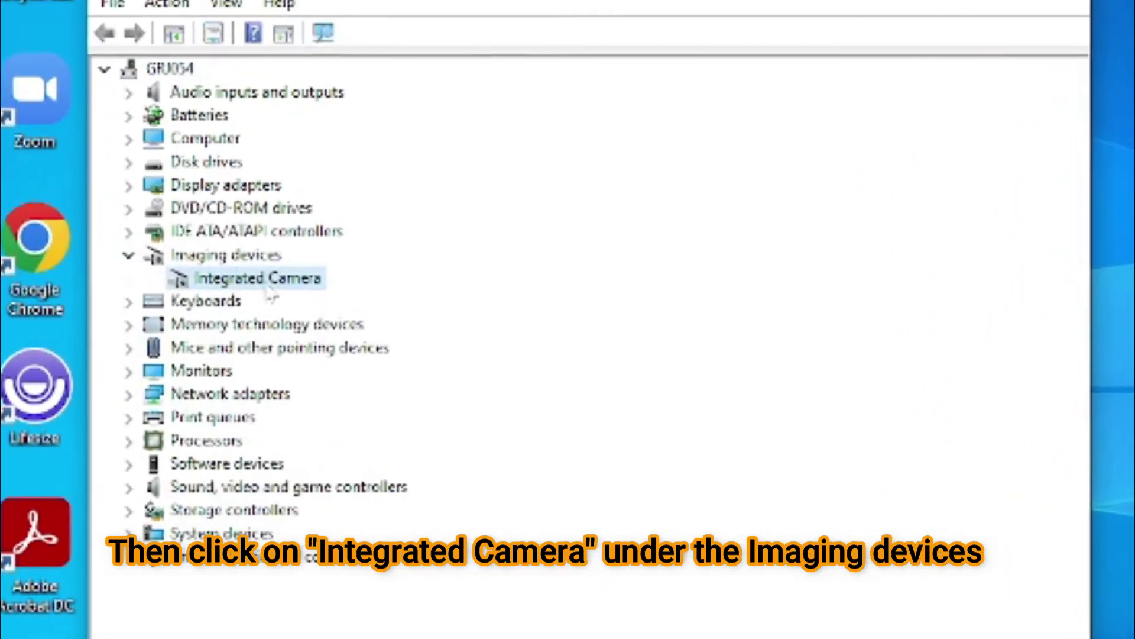
double_click(280, 285)
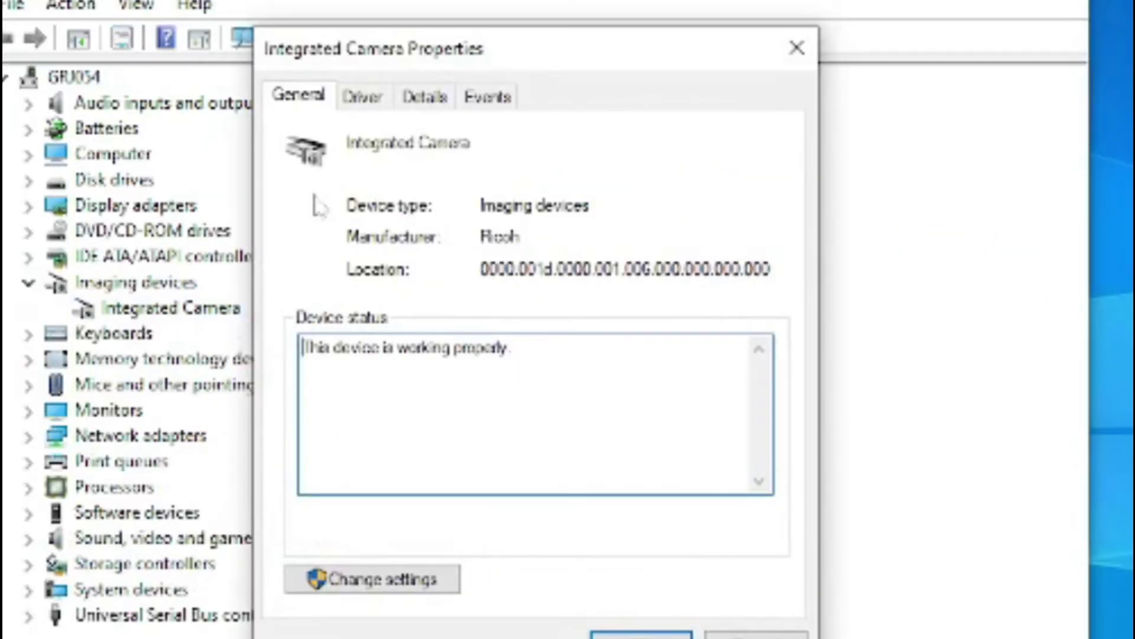
Uninstall the Integrated Camera from its Driver tab, also deleting its driver software.
click(362, 97)
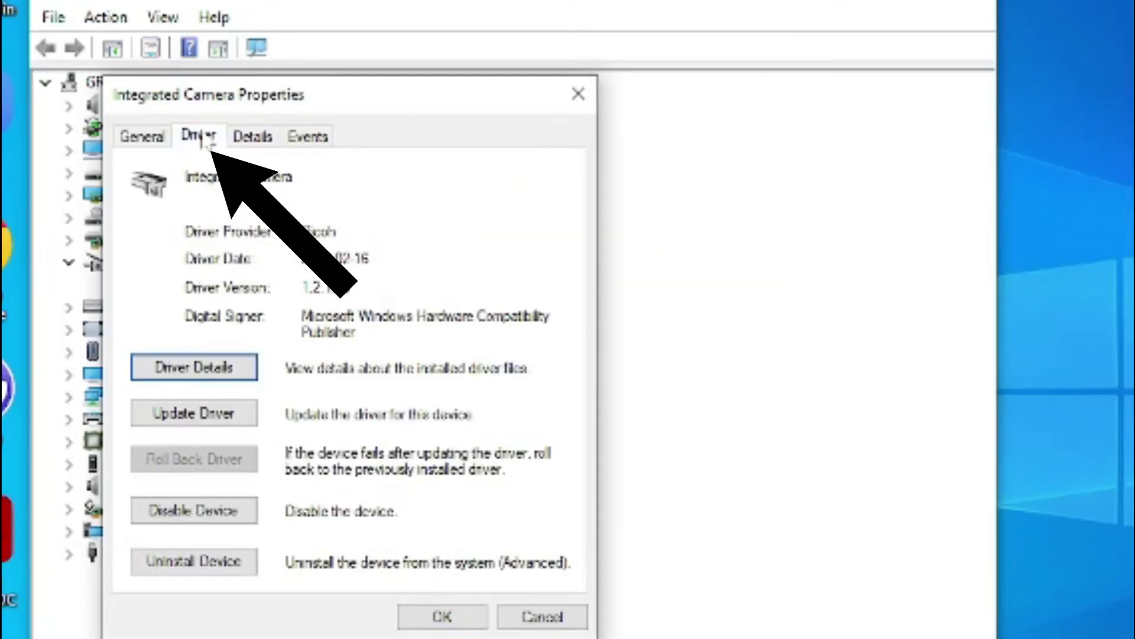
click(217, 565)
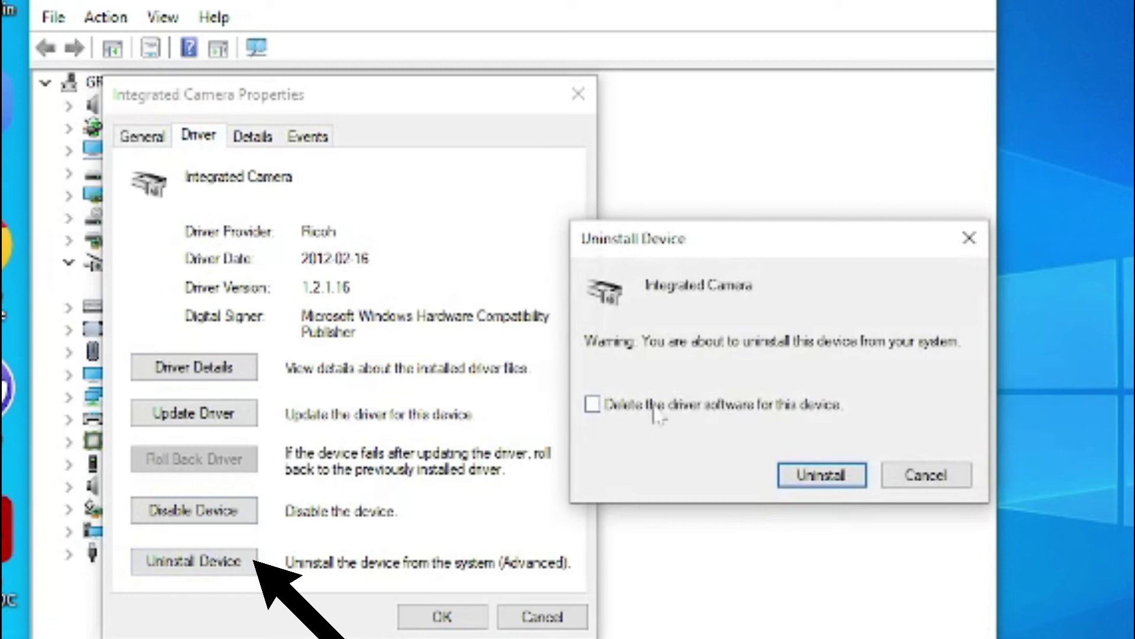
click(655, 408)
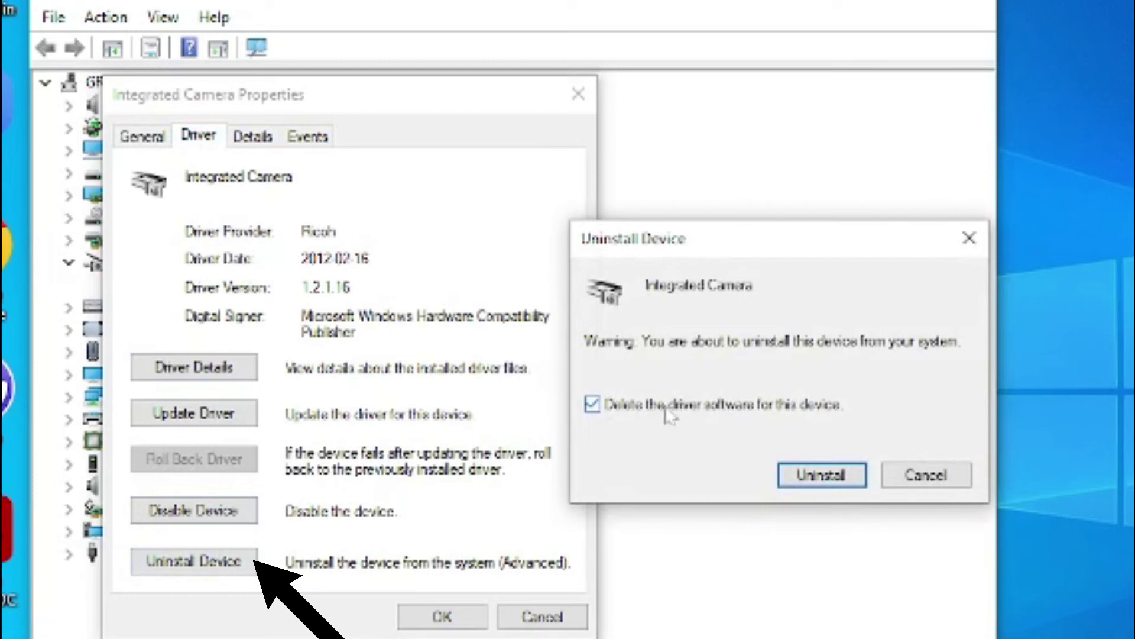
click(827, 484)
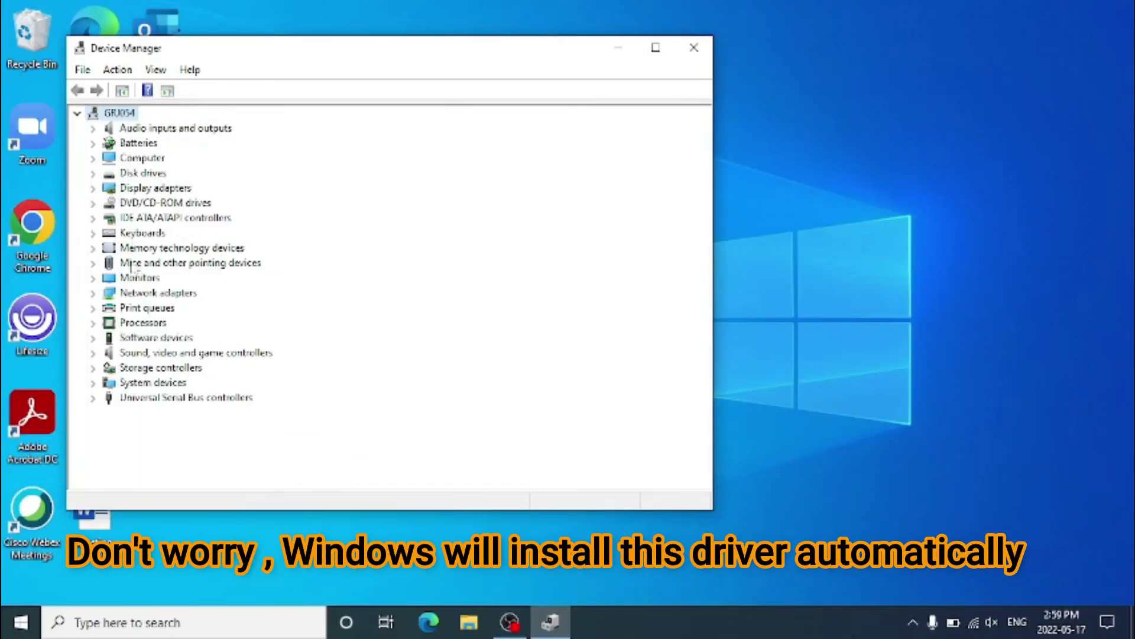
Close Device Manager and restart the laptop from the Start menu power options.
click(694, 48)
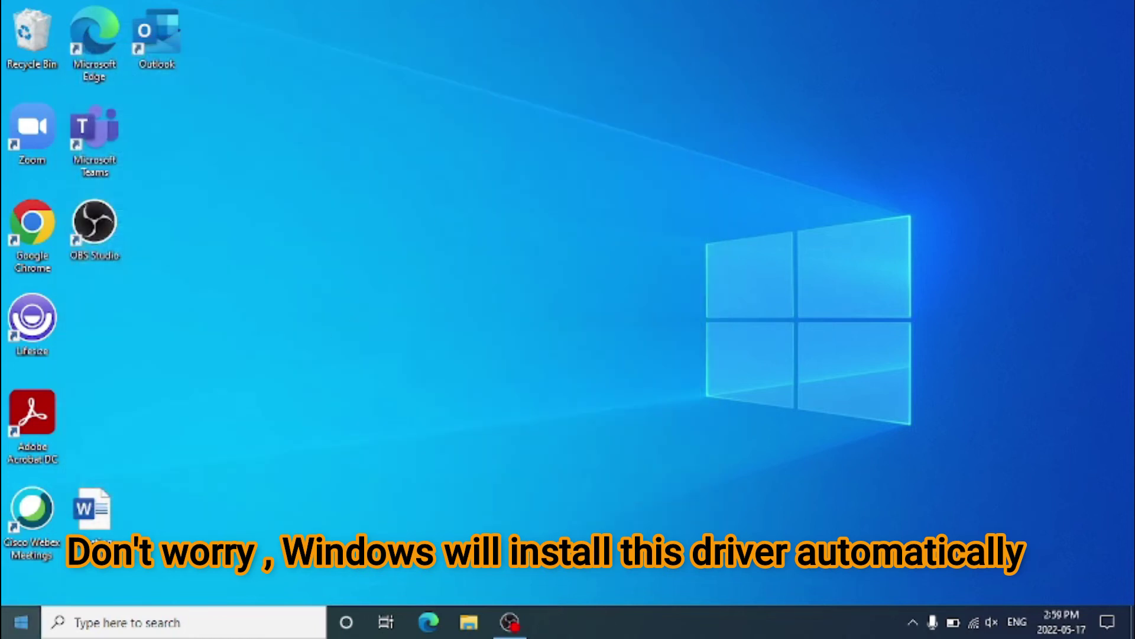
click(20, 630)
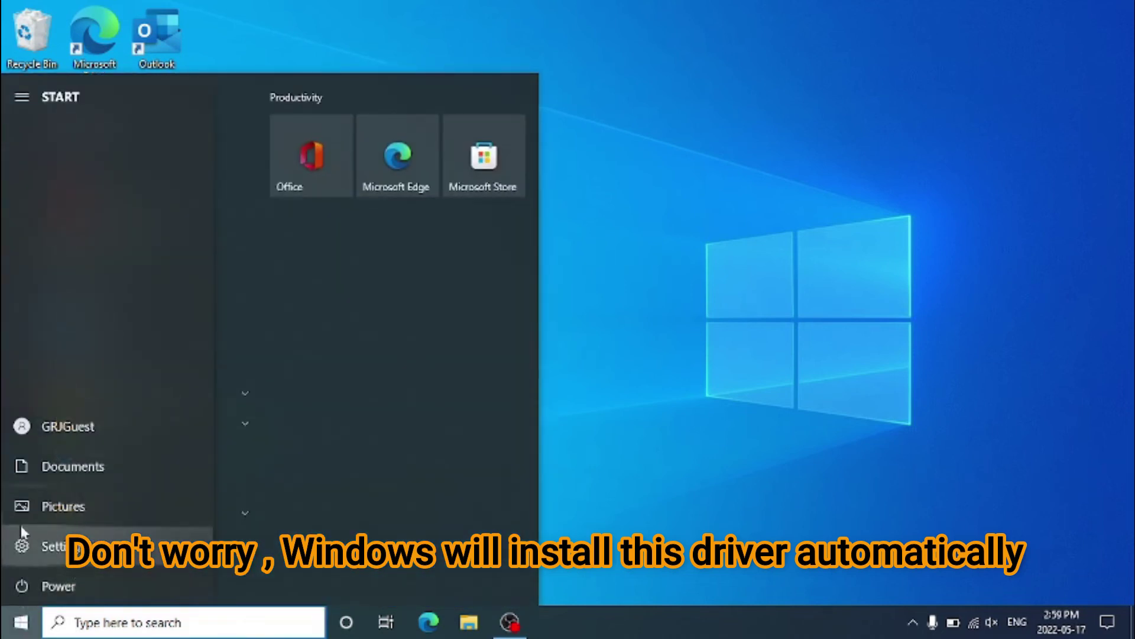
click(56, 590)
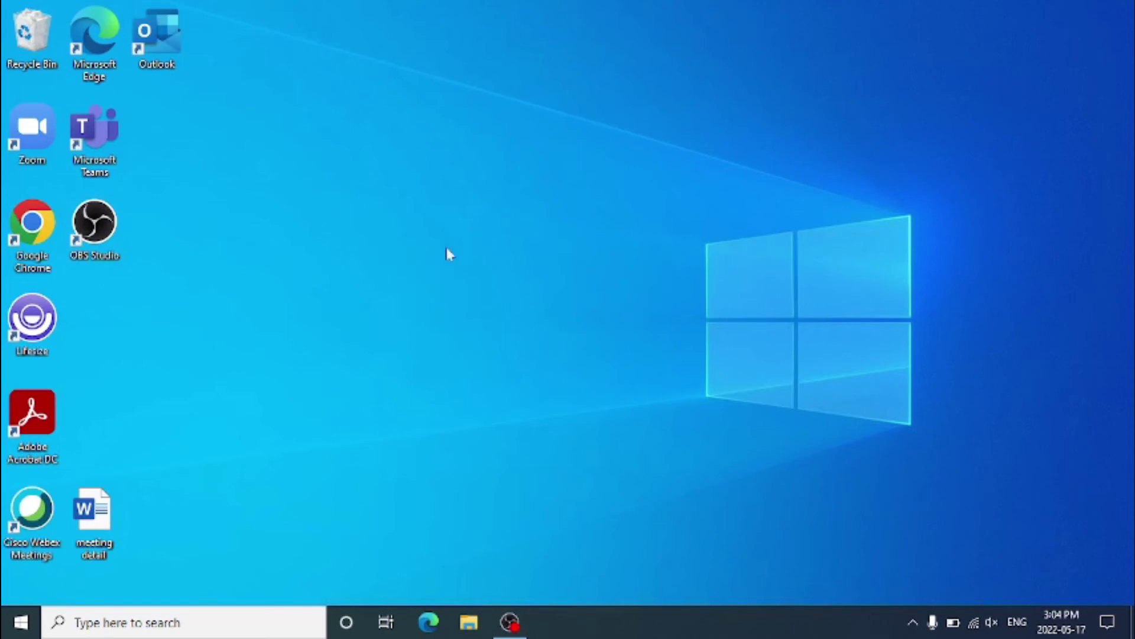
Search Start for 'camera' and open the Camera app, now showing a live Integrated Camera feed.
click(23, 624)
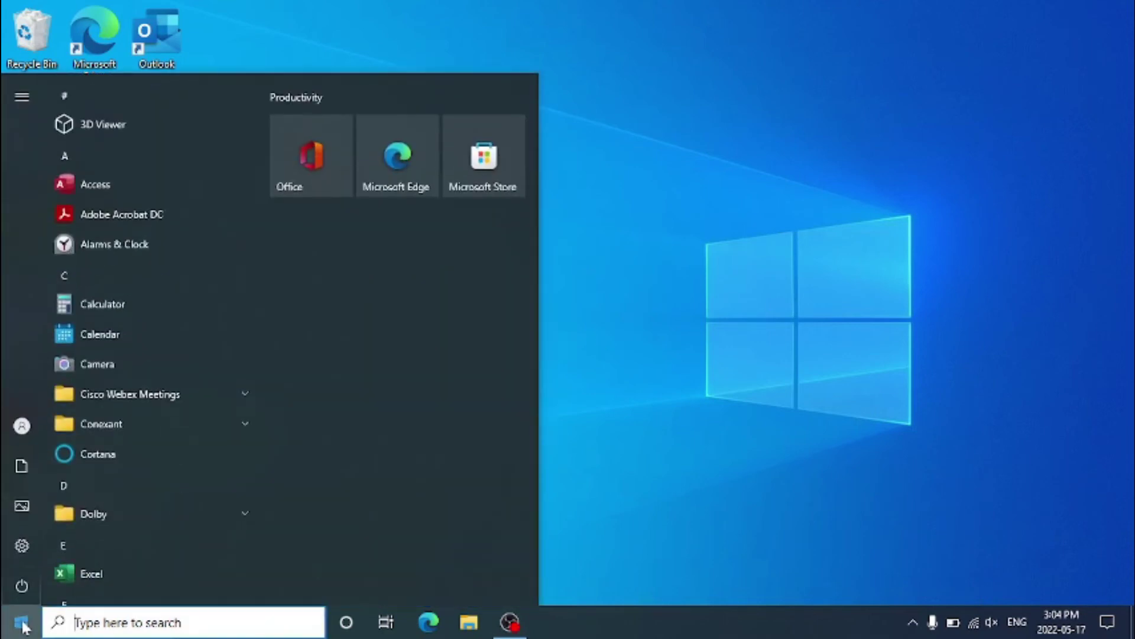
text(camera)
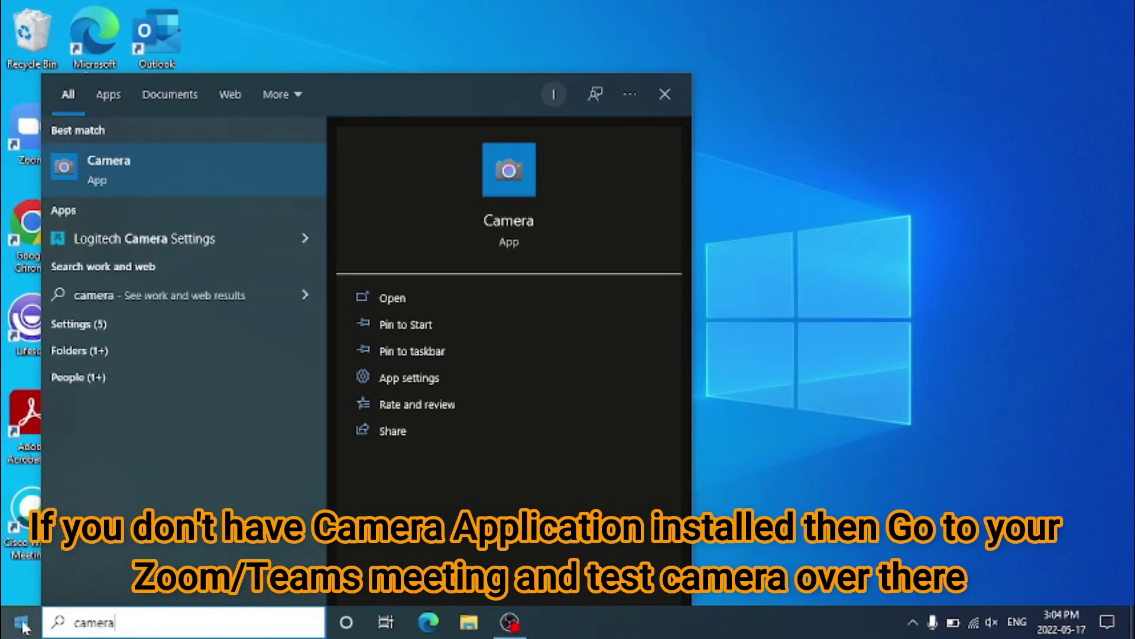
click(195, 159)
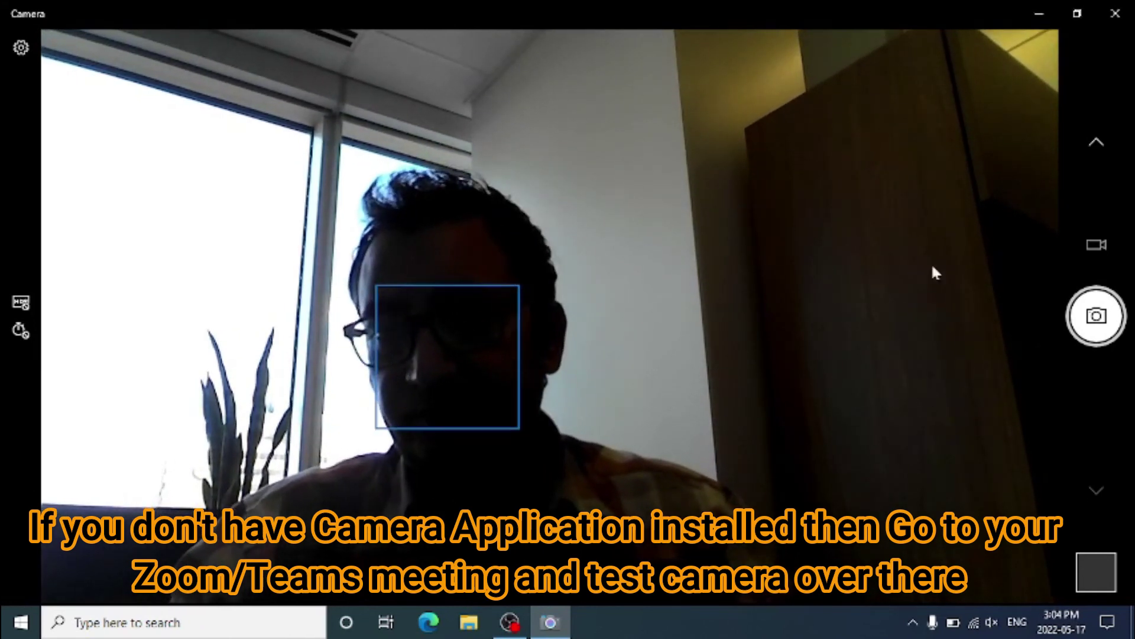
Close the working Windows Camera app and refresh the desktop from its right-click menu.
click(1122, 20)
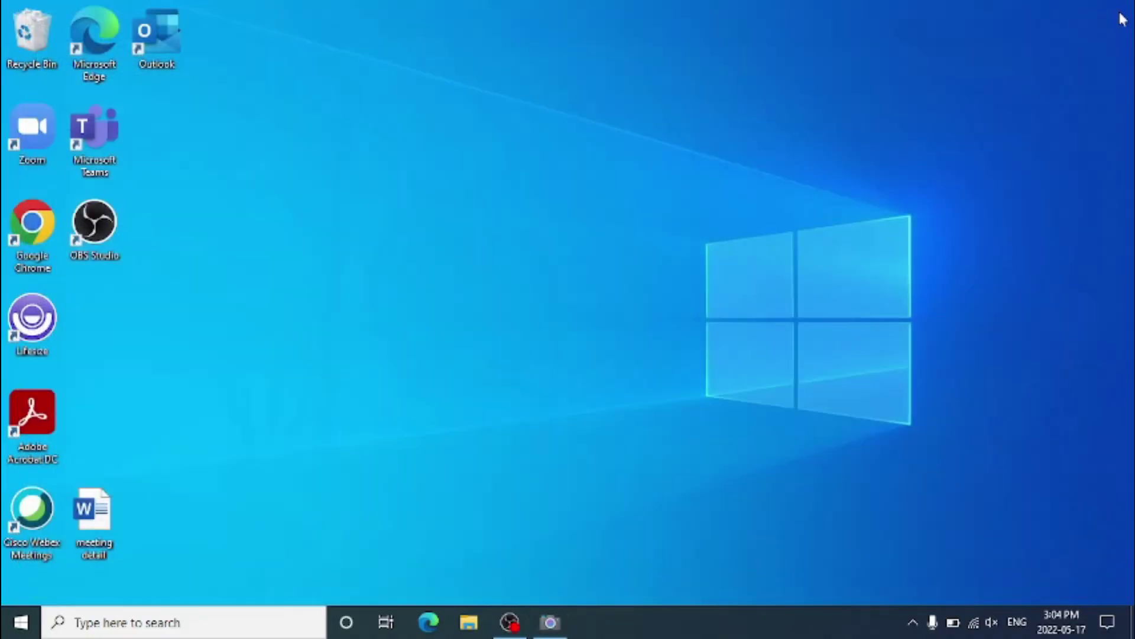
right_click(486, 179)
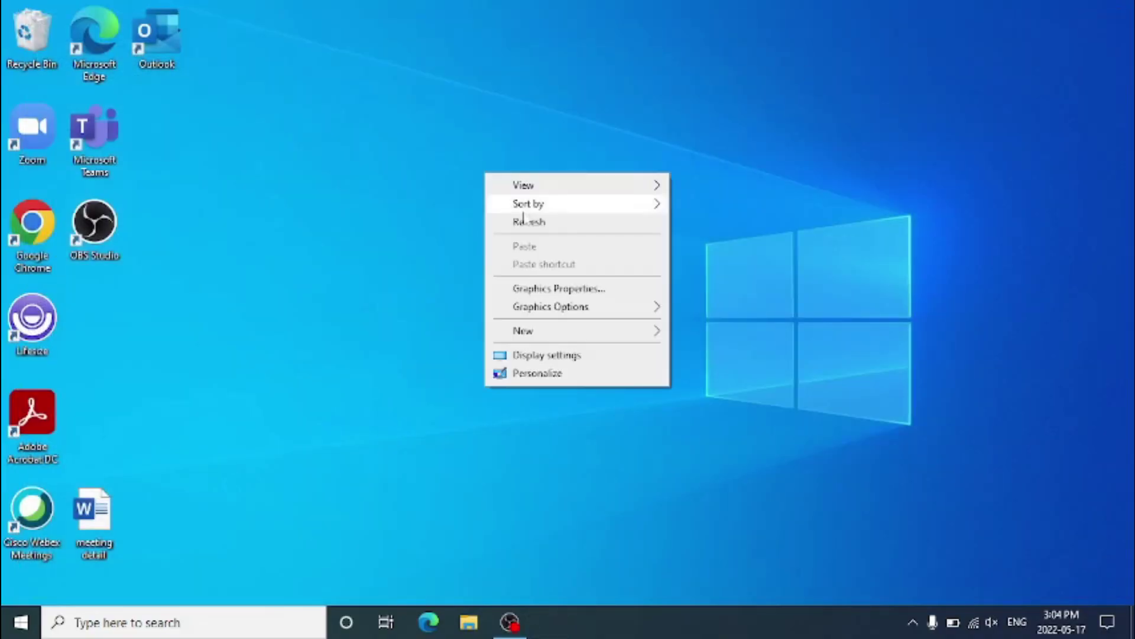
click(523, 222)
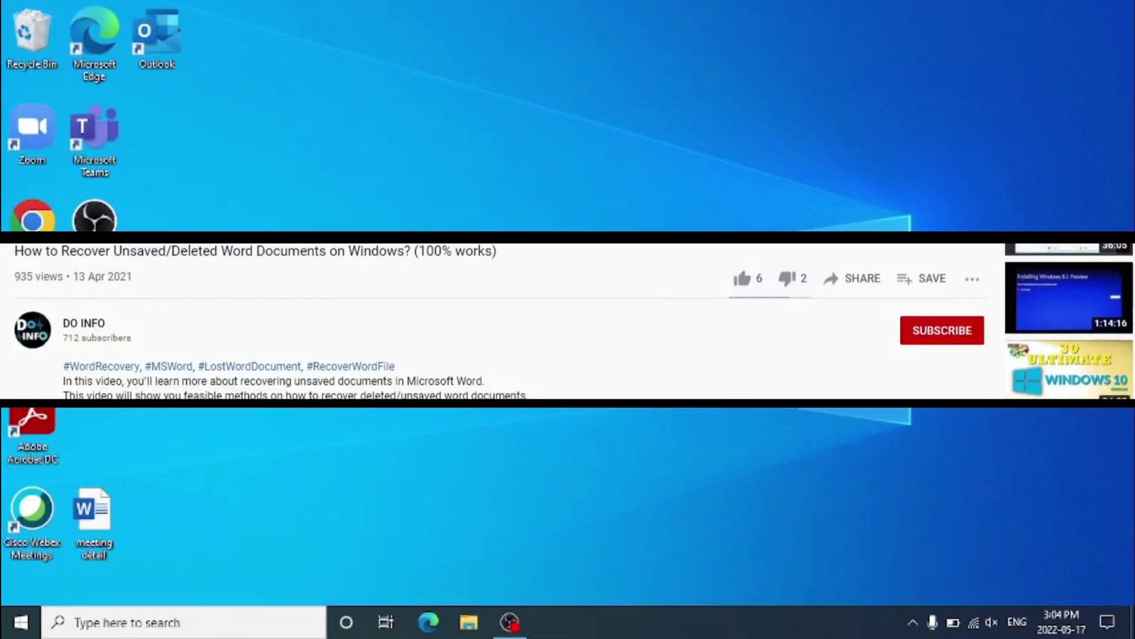